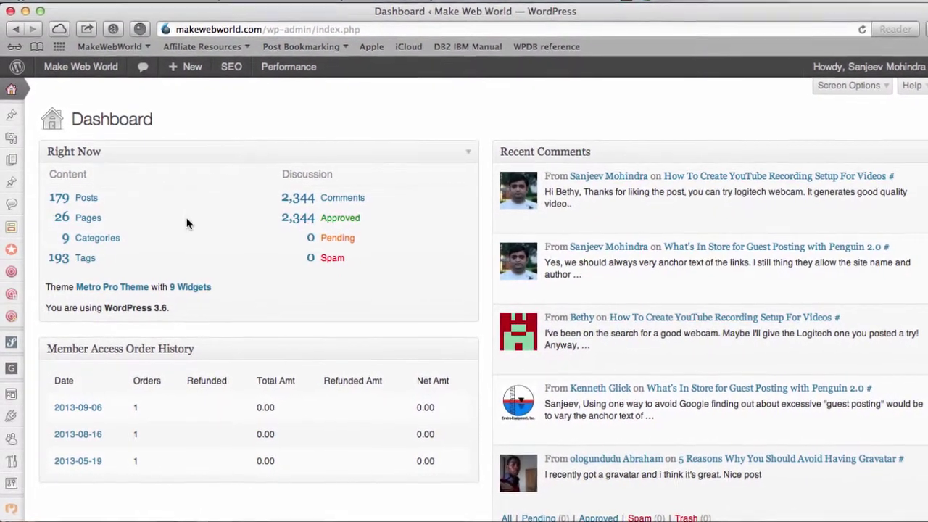
View the Scribe settings, and from the list of all posts open "How To Create YouTube Recording Setup For Videos" for editing.
mouse_move(12, 340)
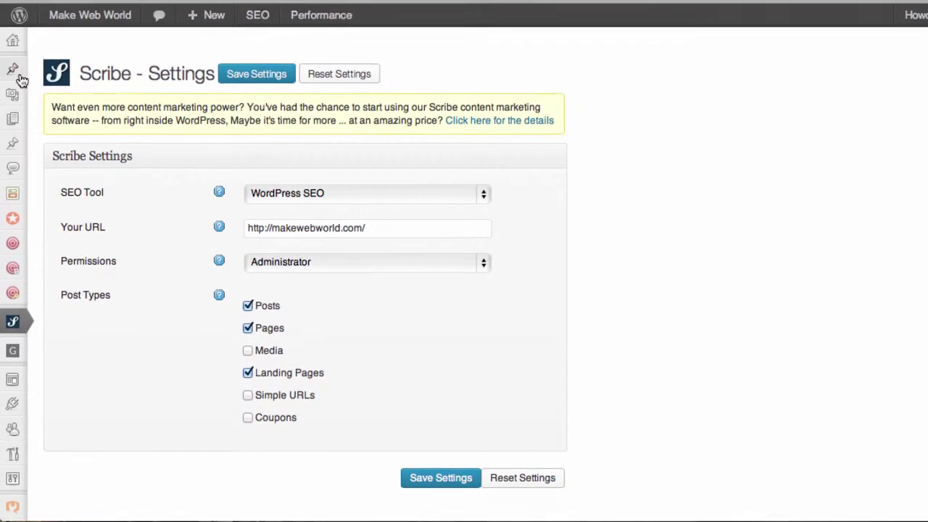
mouse_move(13, 57)
left_click(55, 101)
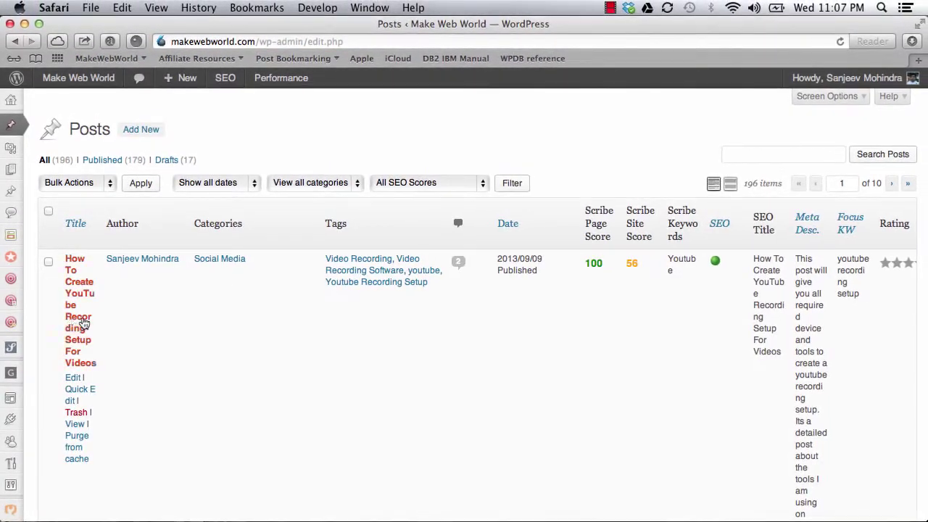
left_click(72, 324)
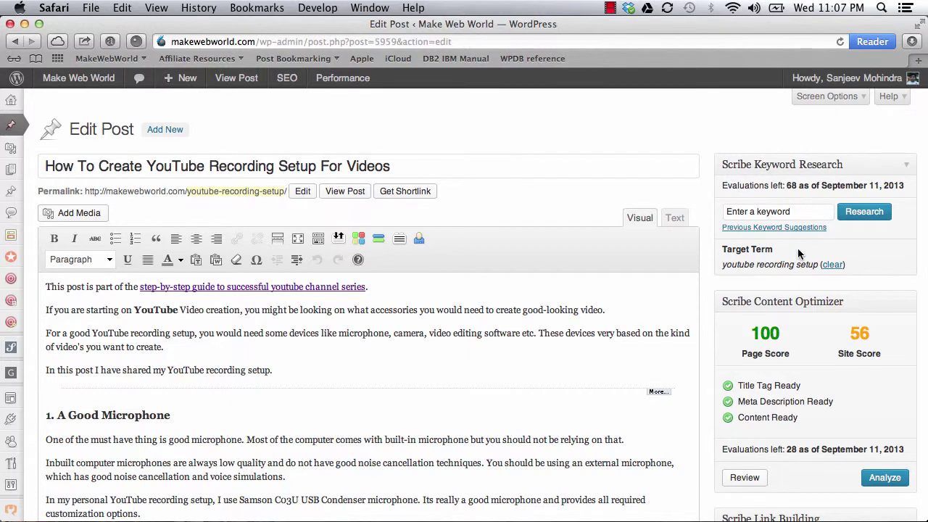
Look over the Scribe Keyword Research, Content Optimizer and Link Building boxes on the post's edit page.
scroll(798, 250, "down", 3)
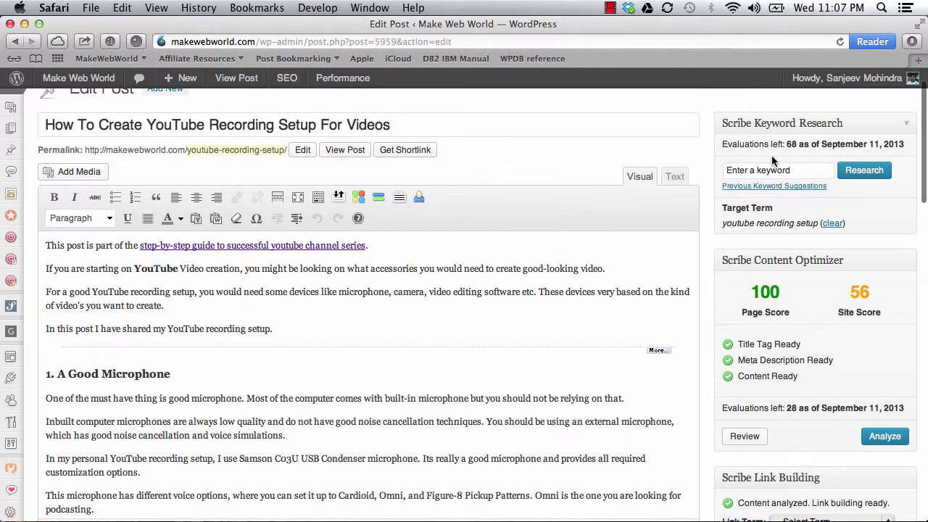
scroll(772, 227, "down", 5)
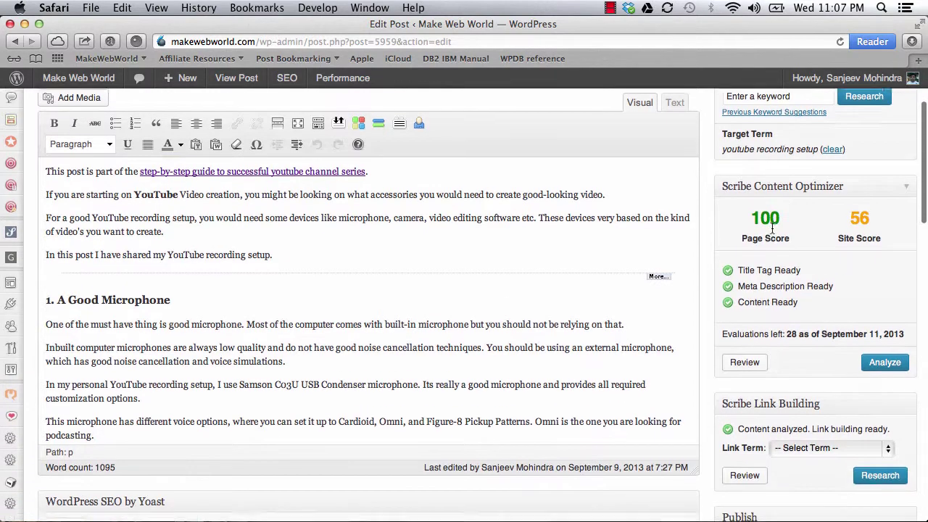
scroll(771, 227, "down", 3)
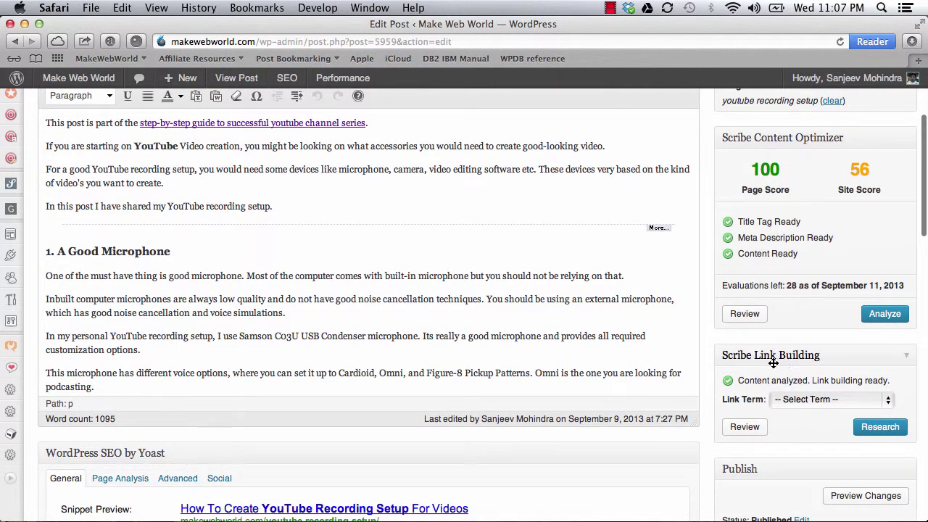
scroll(795, 353, "up", 6)
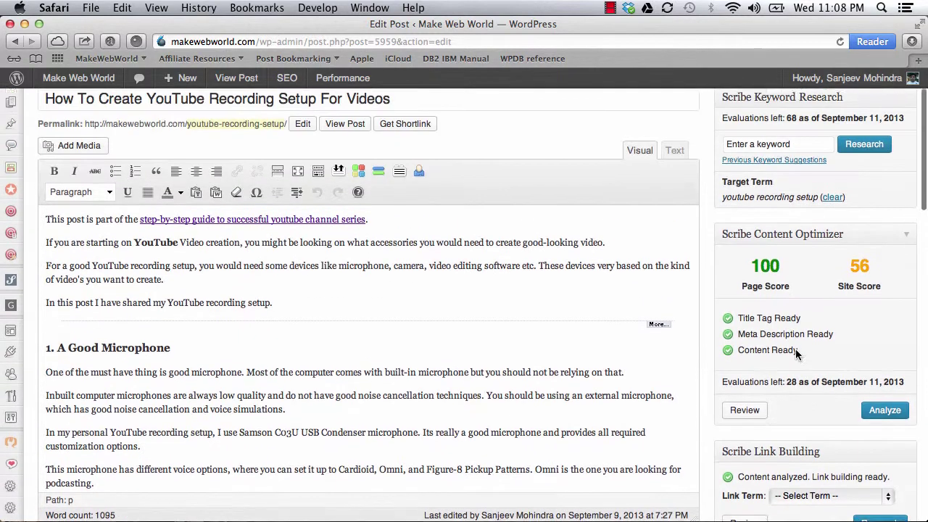
scroll(795, 353, "up", 2)
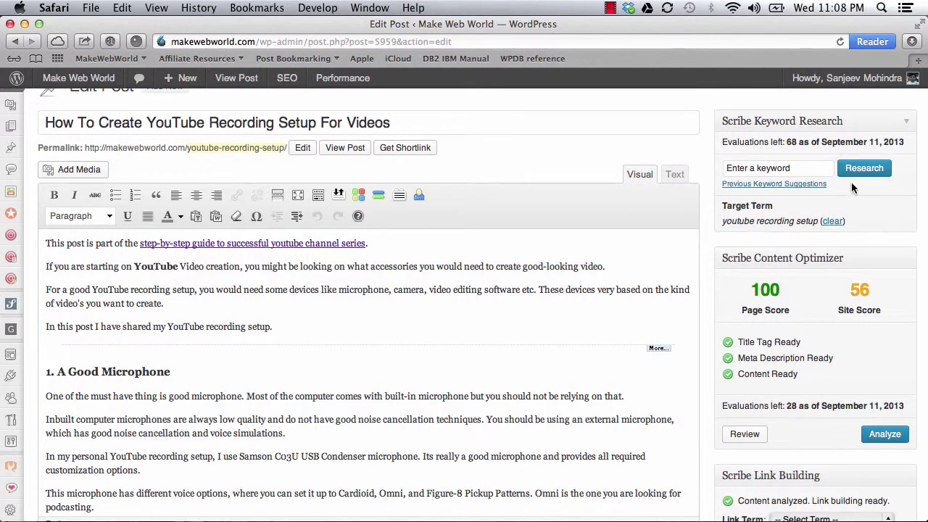
Open the previous keyword suggestions for "Youtube Recording Setup - August 31, 2013" and examine the keywords' popularity and competition.
left_click(814, 169)
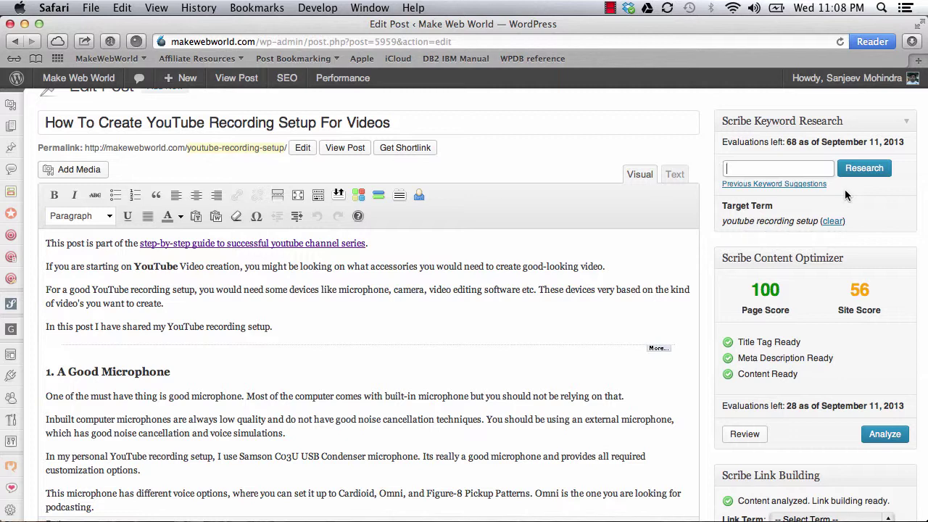
left_click(802, 184)
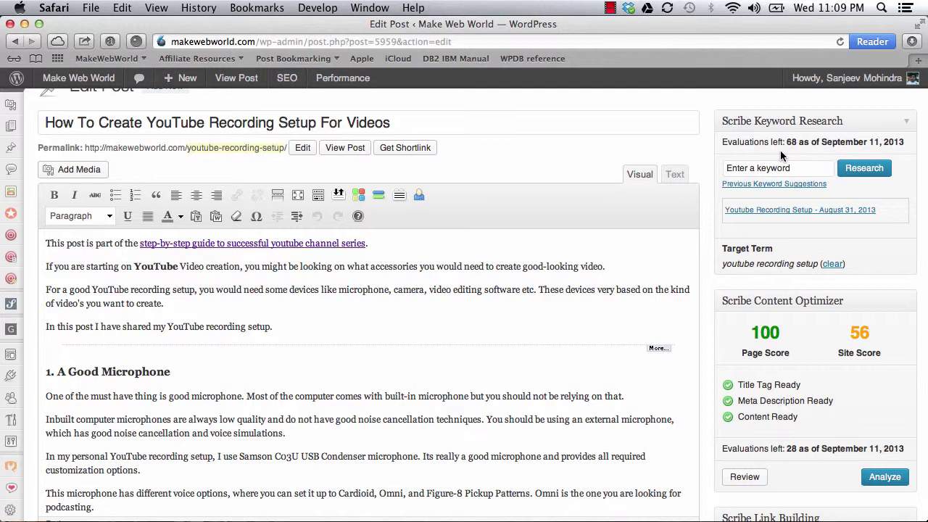
left_click(774, 211)
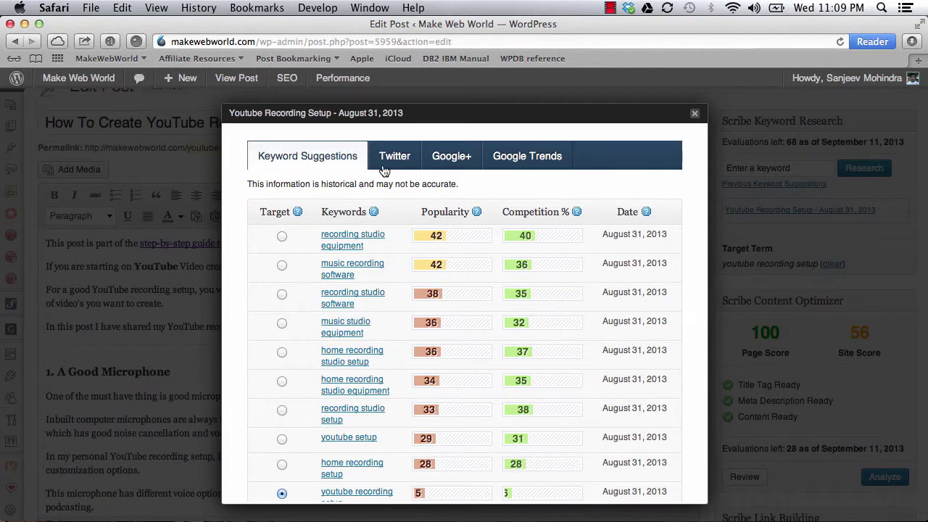
scroll(403, 288, "down", 5)
scroll(403, 289, "up", 5)
scroll(435, 214, "down", 1)
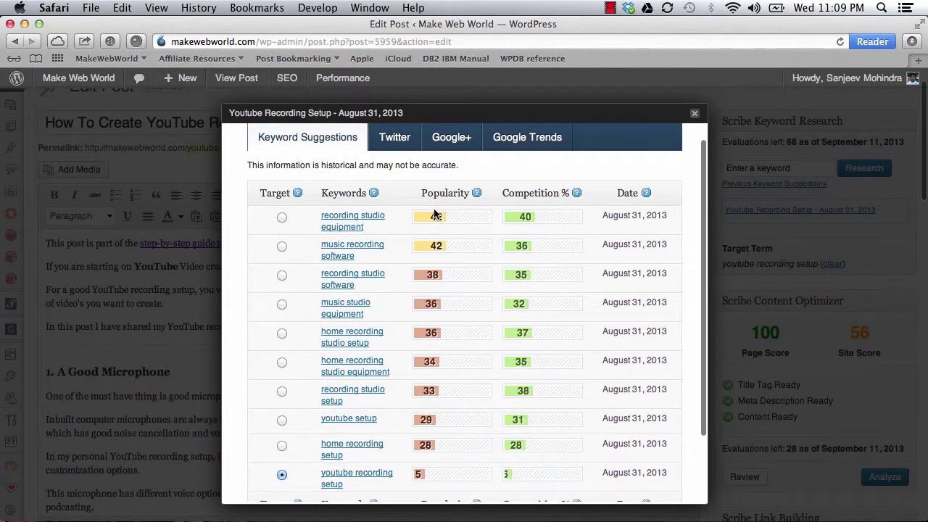
Examine the Twitter and Google+ headline suggestions and the Google Trends data for "recording studio equipment", including the other keywords available for Trends.
left_click(398, 143)
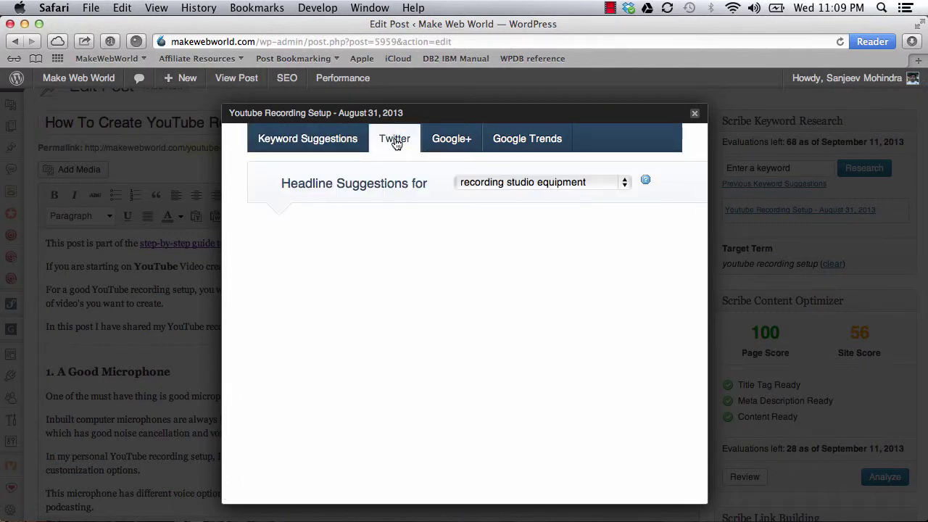
scroll(395, 141, "up", 1)
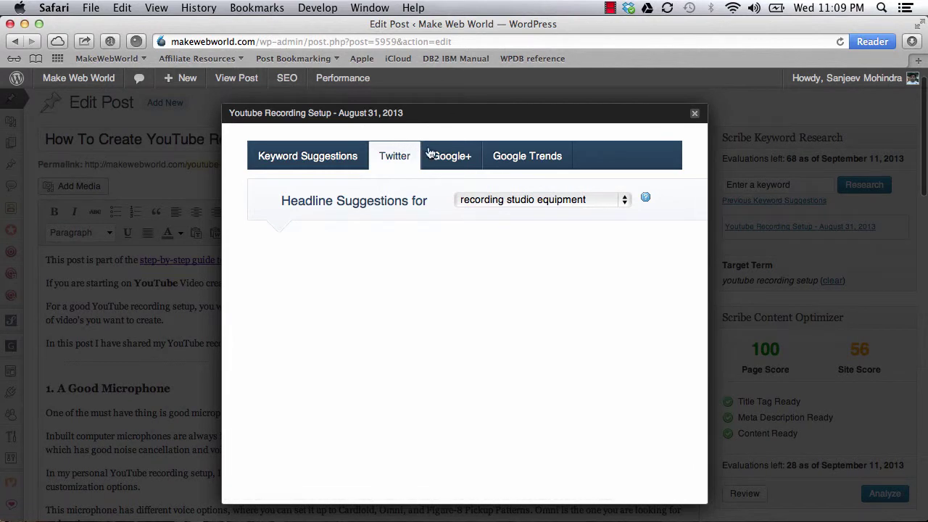
left_click(458, 159)
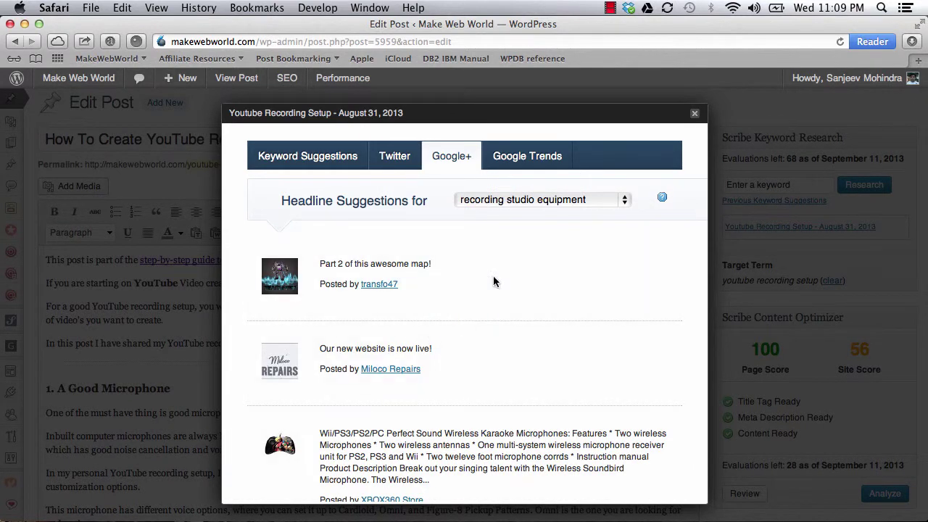
left_click(543, 155)
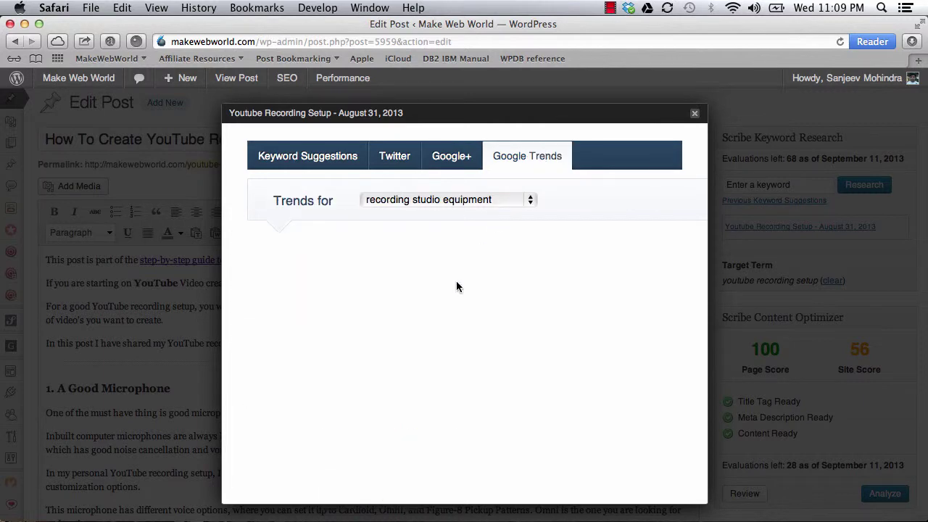
left_click(530, 201)
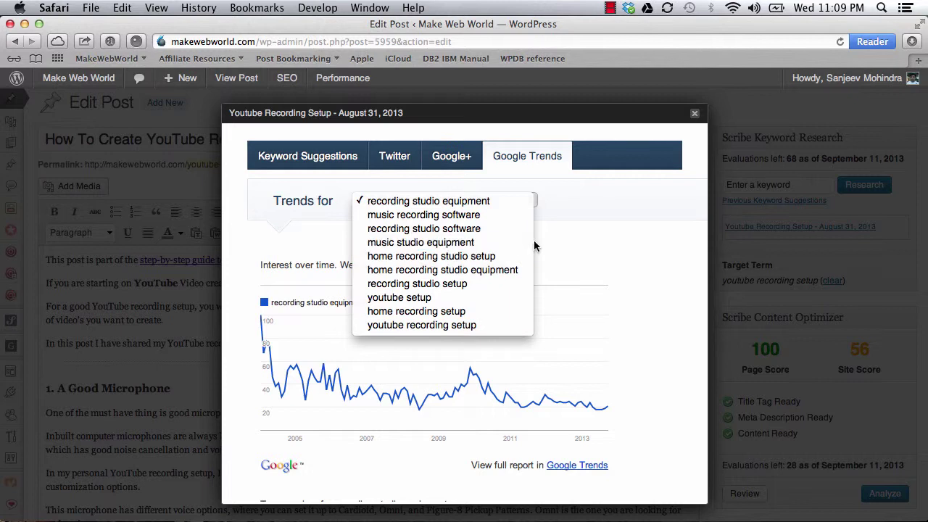
left_click(562, 243)
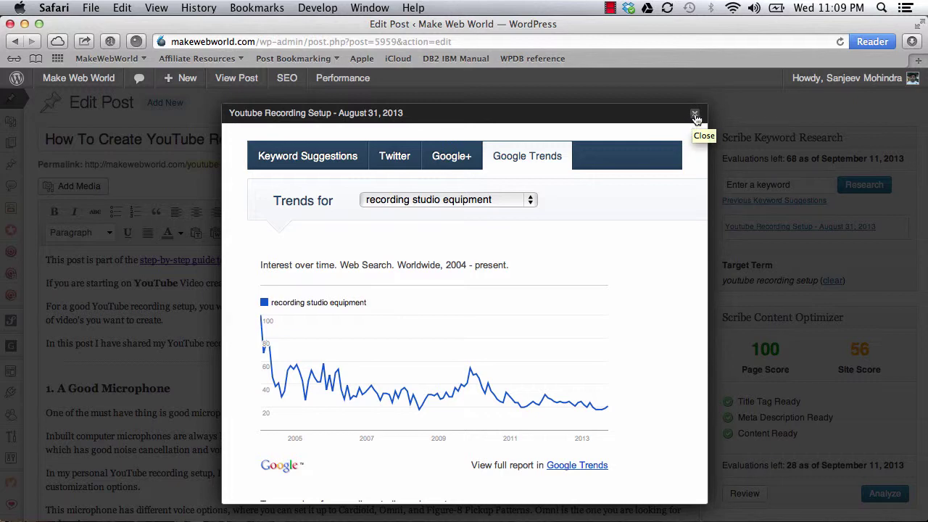
Return to the keyword suggestions, check the target term choices down to the end of the table, and close the research results.
left_click(359, 156)
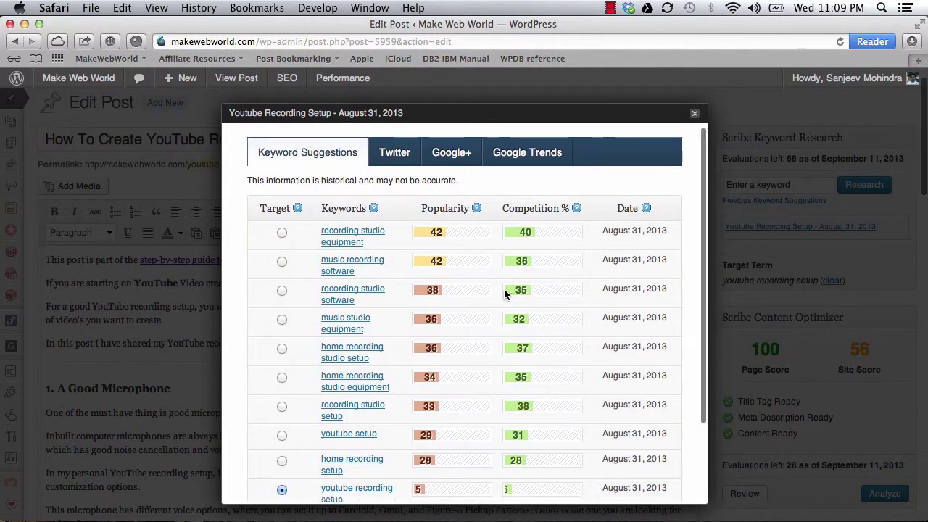
scroll(505, 292, "down", 5)
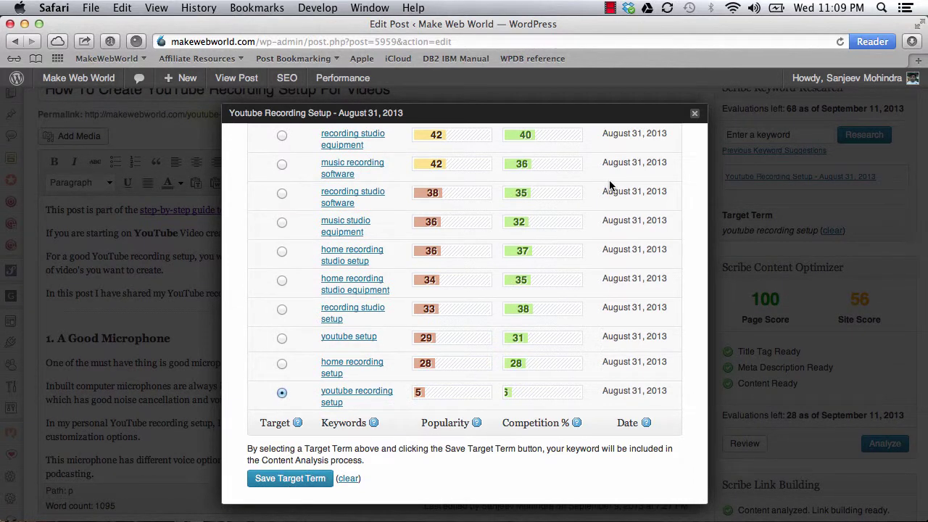
left_click(695, 113)
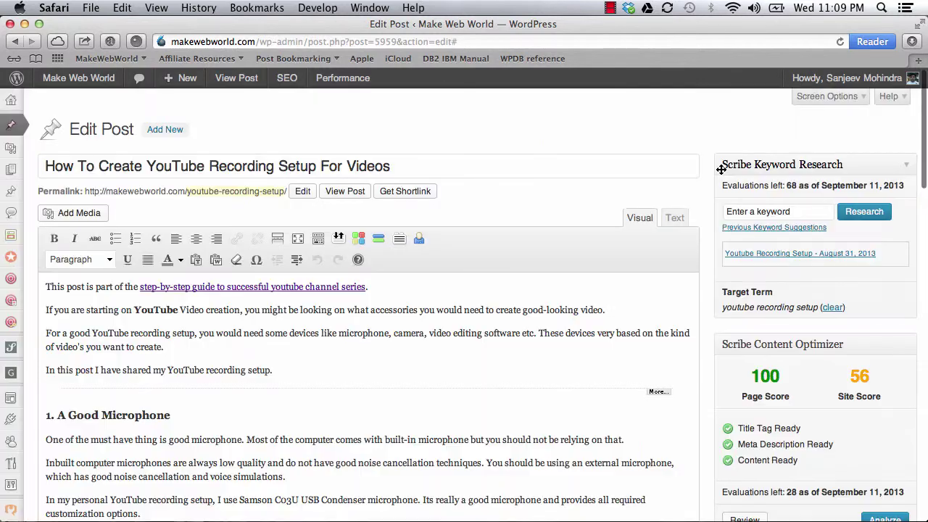
Open the Scribe Content Optimizer review for the post and examine the site score and the keyword analysis chart.
scroll(732, 224, "down", 2)
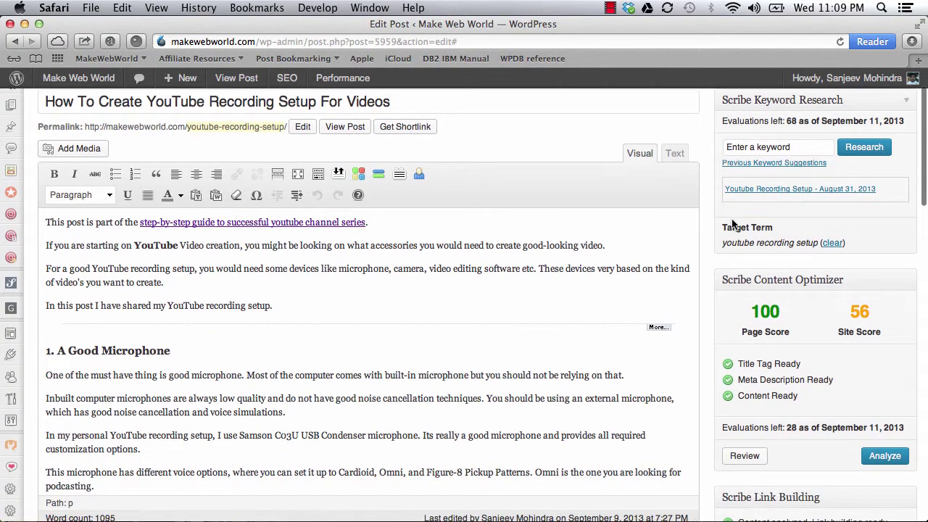
scroll(733, 225, "down", 3)
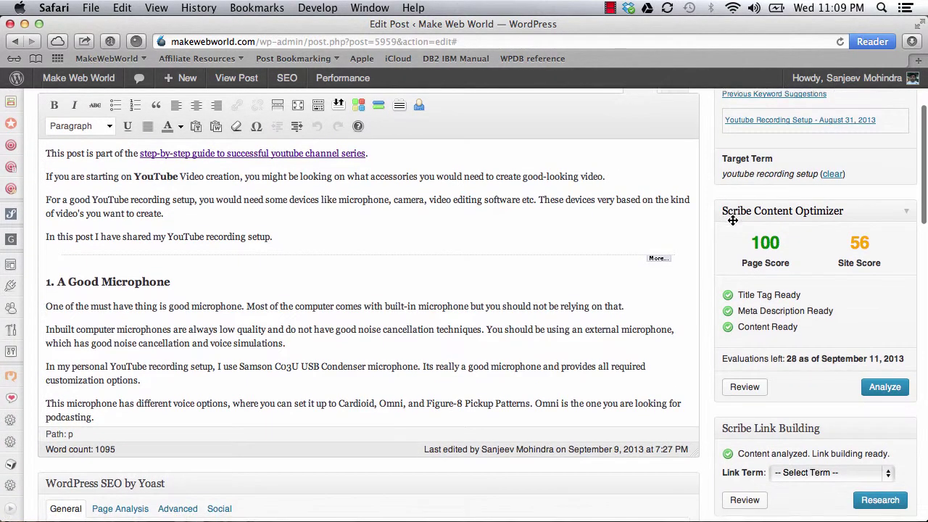
scroll(733, 224, "down", 1)
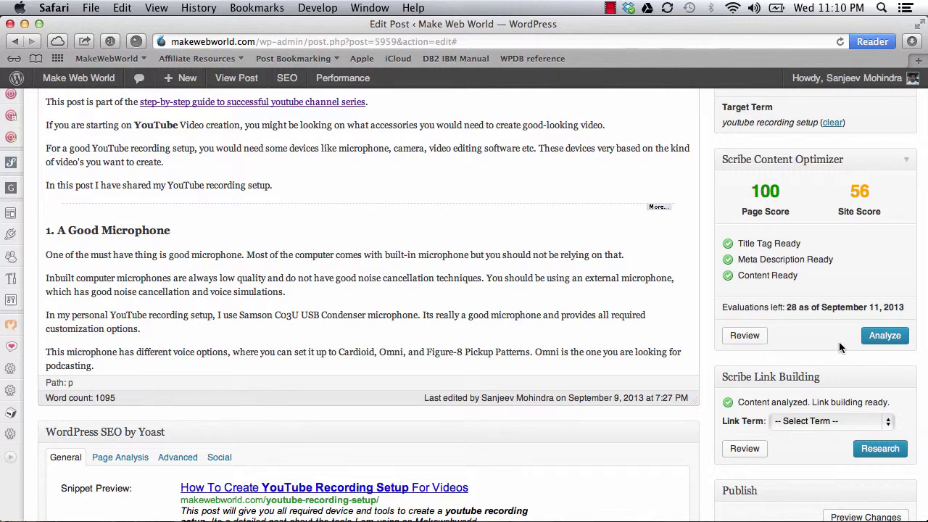
left_click(747, 335)
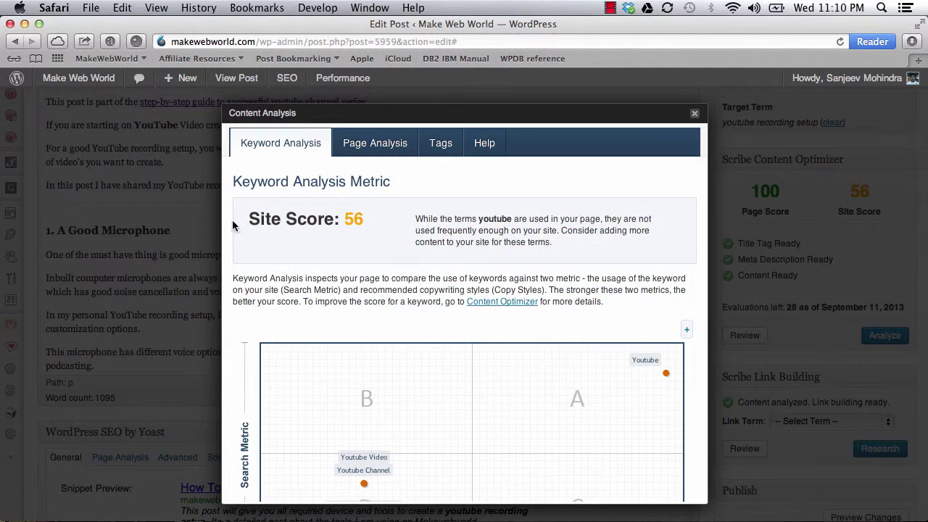
left_click_drag(250, 213, 368, 216)
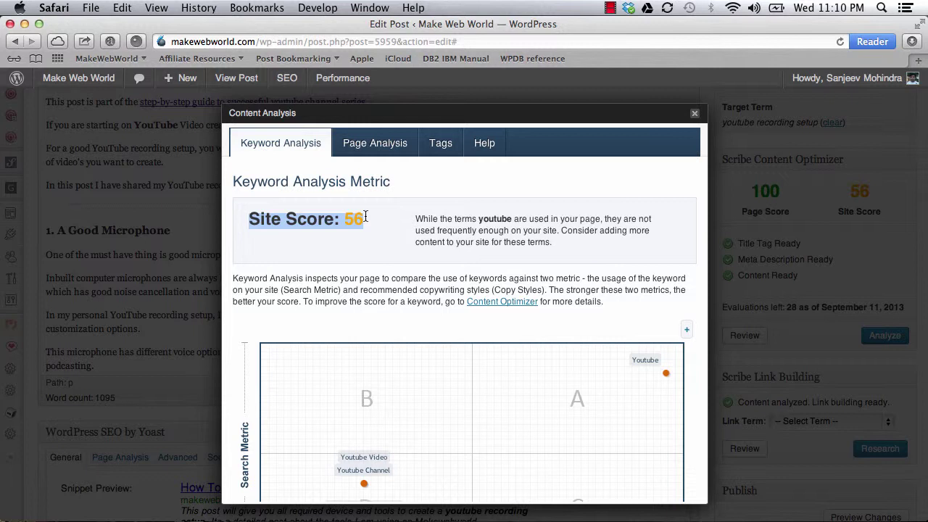
scroll(382, 280, "down", 5)
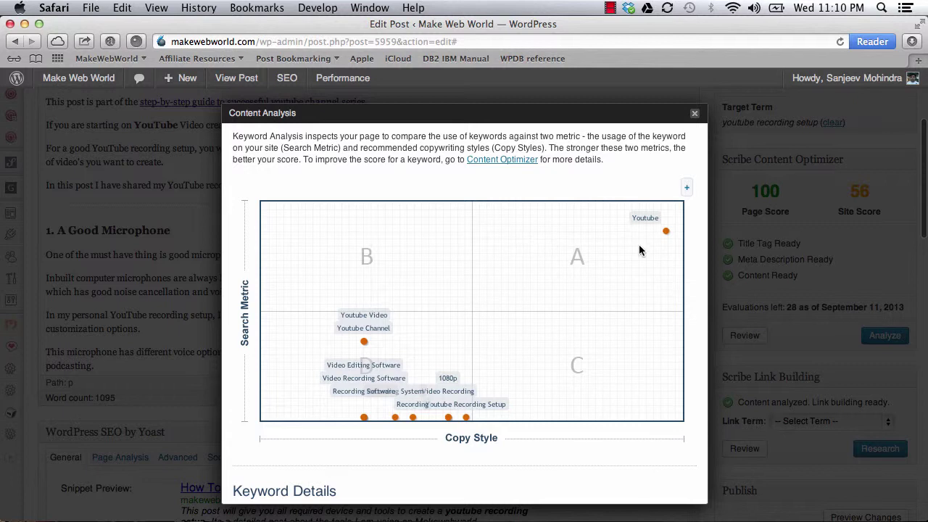
mouse_move(648, 218)
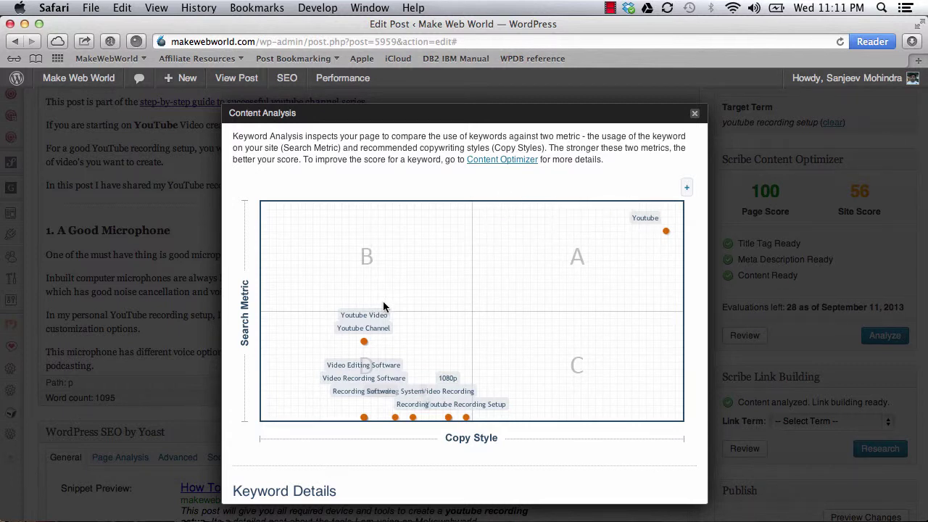
mouse_move(372, 315)
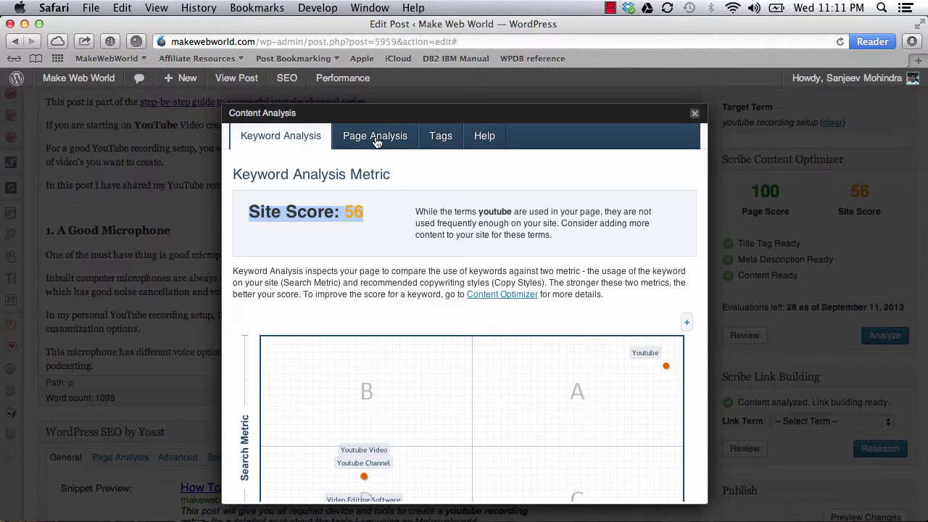
Review the Page Analysis of the post, covering page structure, the search engine example and the recommendations for improving keyword rank.
left_click(375, 138)
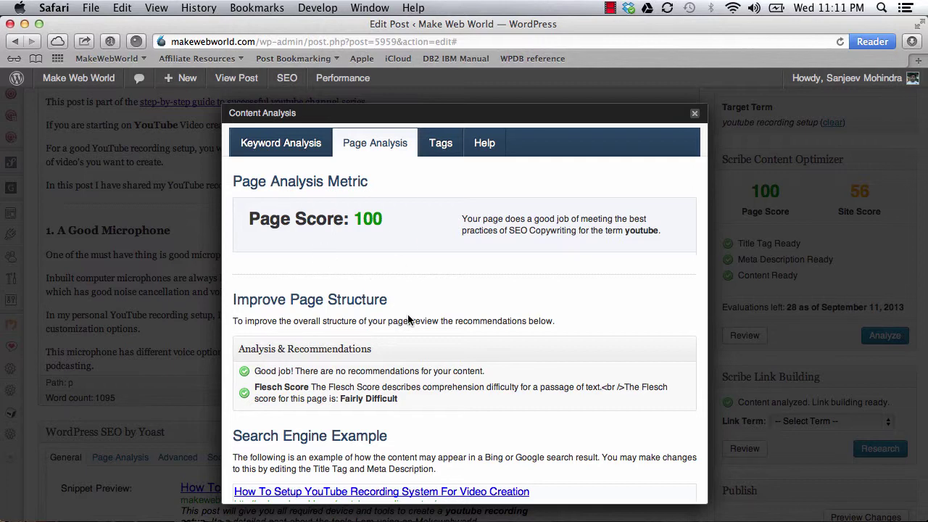
scroll(404, 330, "down", 2)
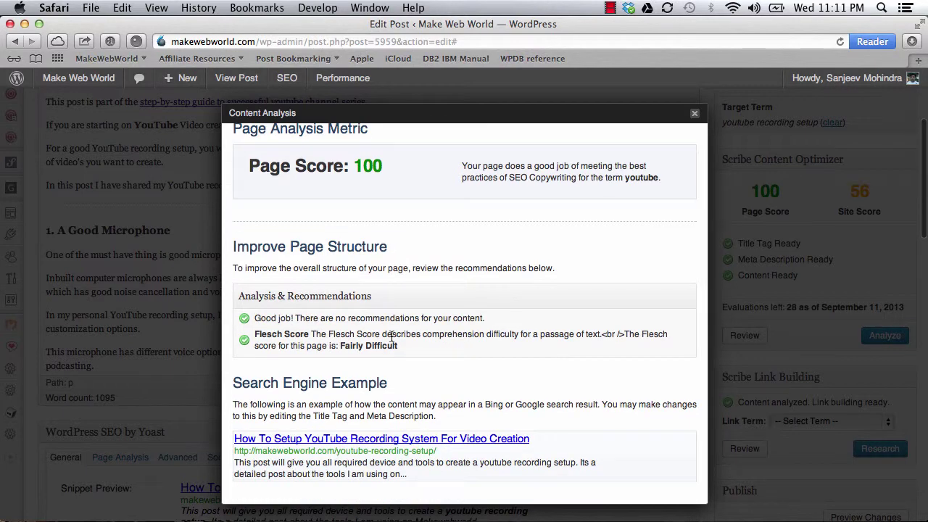
scroll(509, 247, "down", 4)
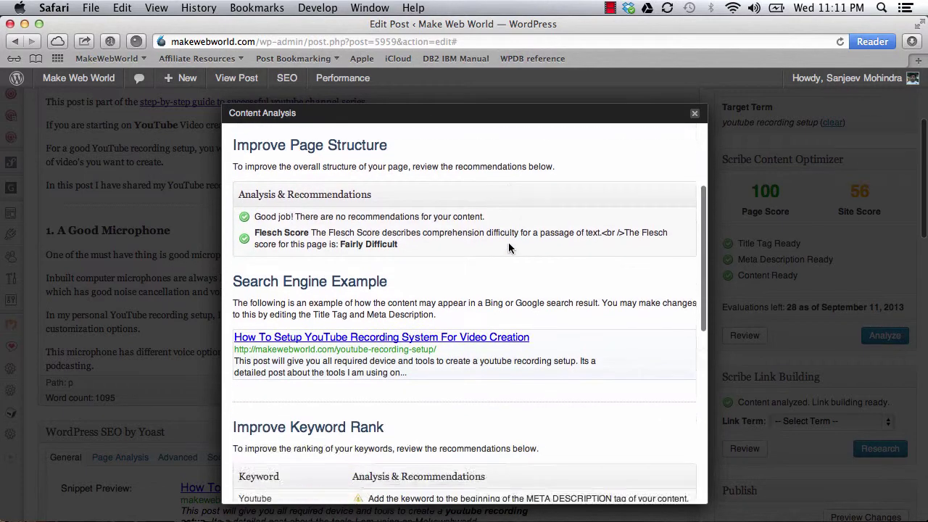
scroll(508, 242, "down", 10)
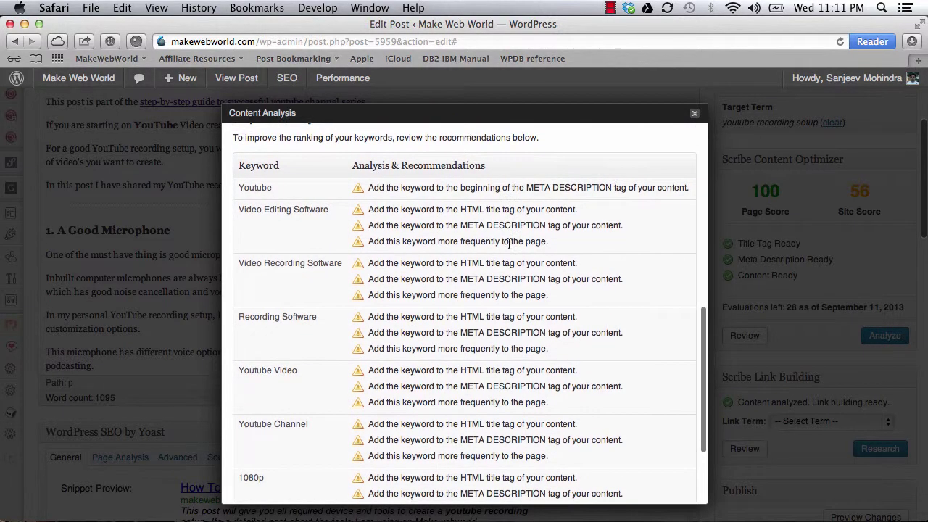
scroll(508, 245, "down", 1)
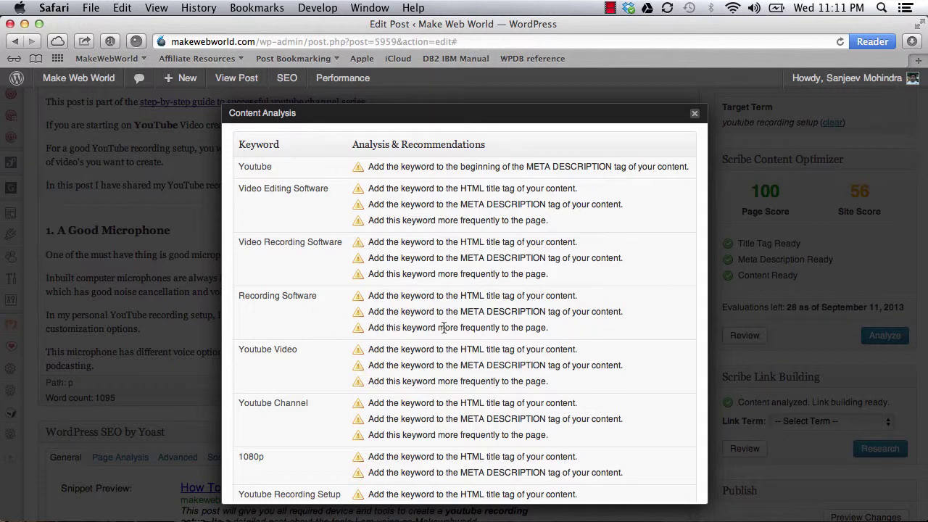
scroll(443, 330, "down", 5)
scroll(444, 330, "down", 2)
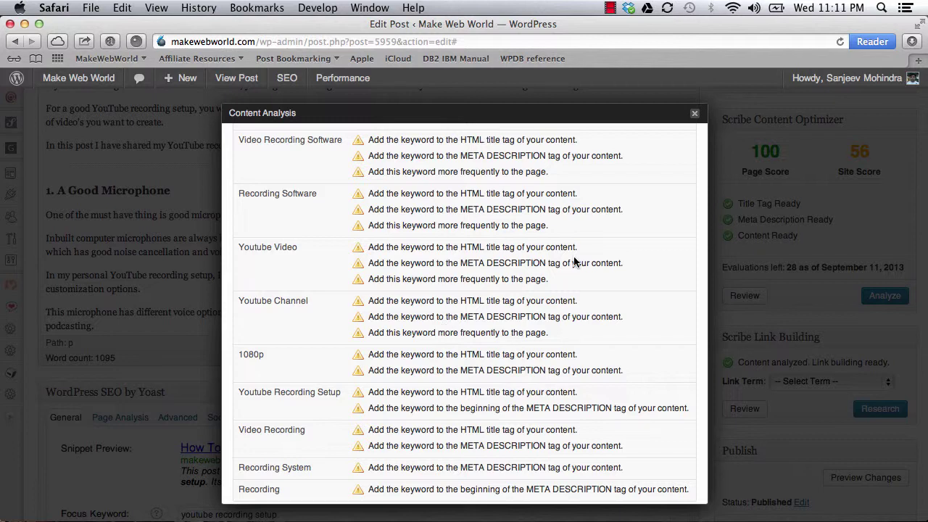
Review the semantically relevant terms suggested as post tags in the content analysis, then close the analysis.
scroll(617, 202, "up", 10)
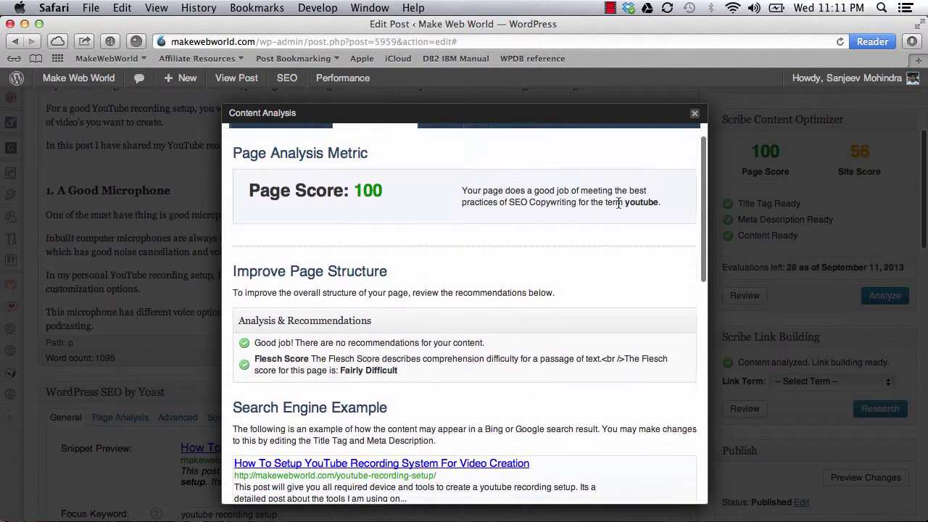
scroll(618, 202, "up", 3)
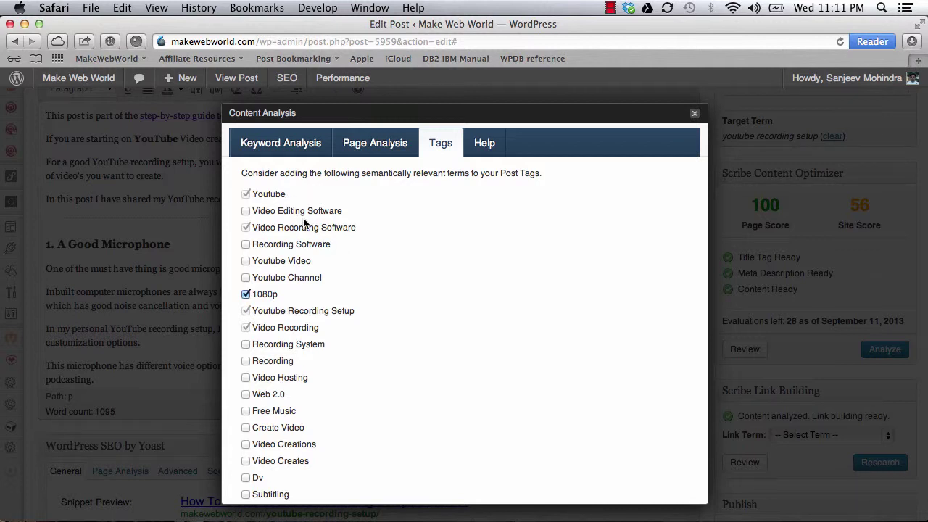
scroll(412, 312, "down", 5)
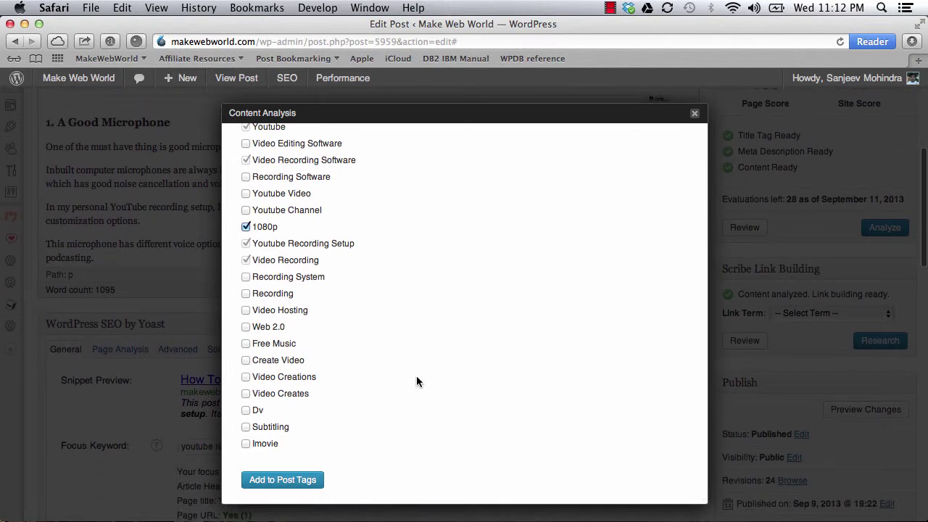
scroll(440, 342, "up", 3)
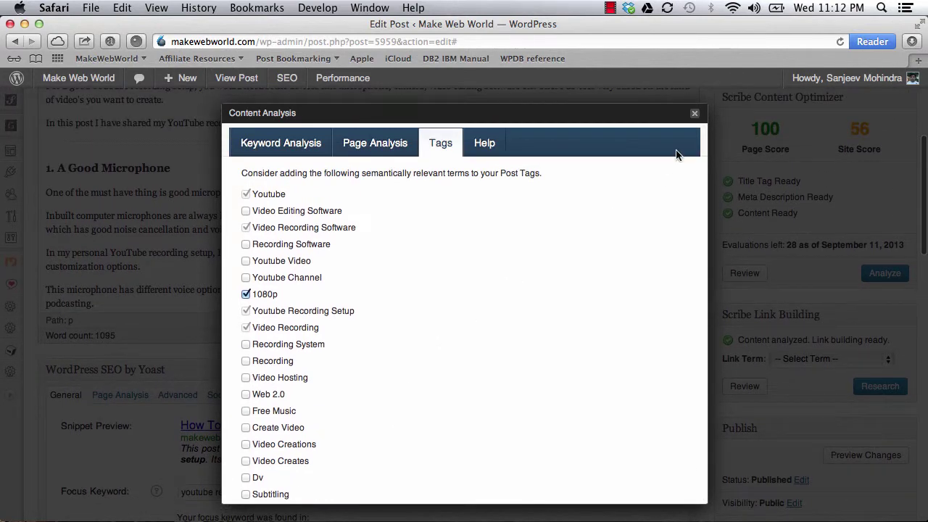
left_click(694, 113)
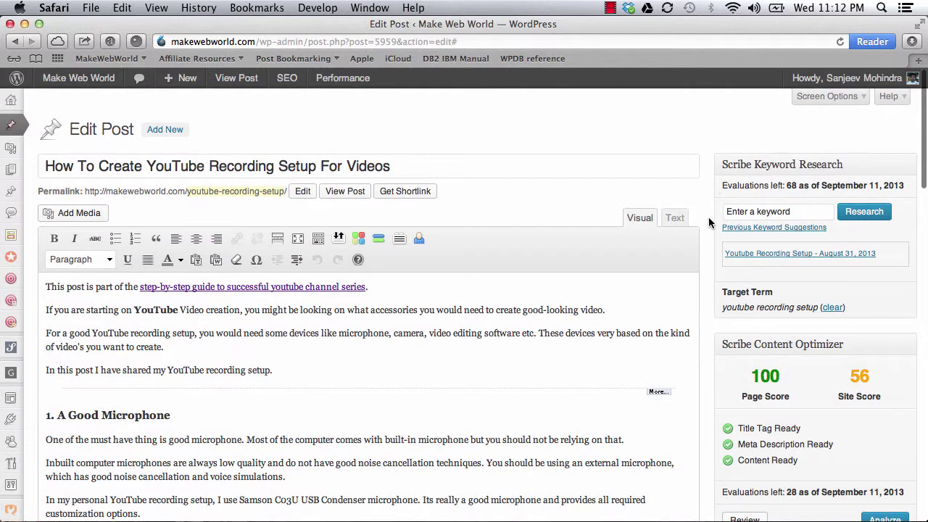
Run Scribe Link Building research for the link term Youtube and review the suggested internal pages before closing the results.
scroll(710, 222, "down", 3)
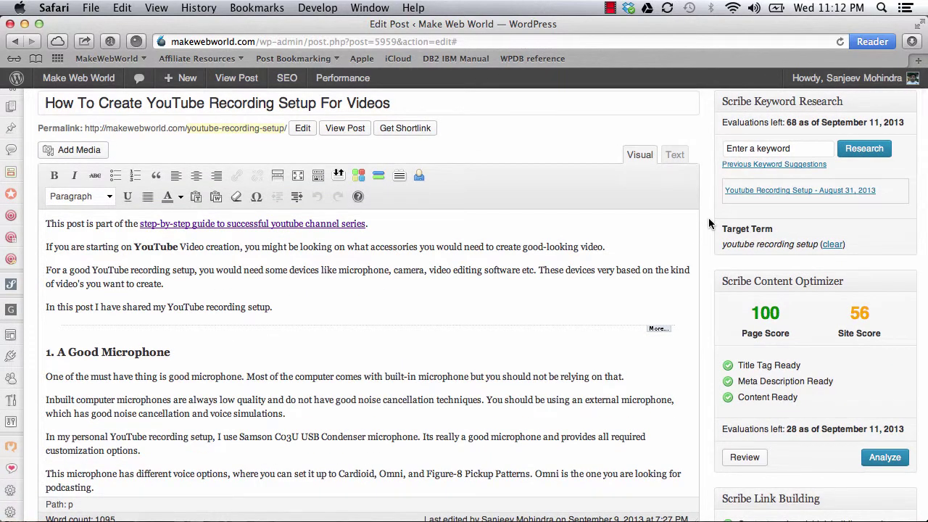
scroll(709, 222, "down", 6)
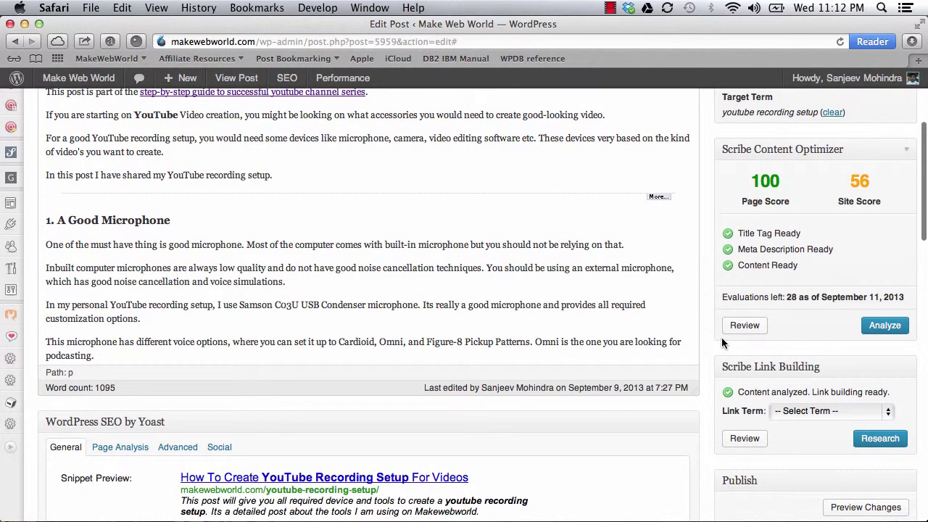
scroll(737, 361, "down", 7)
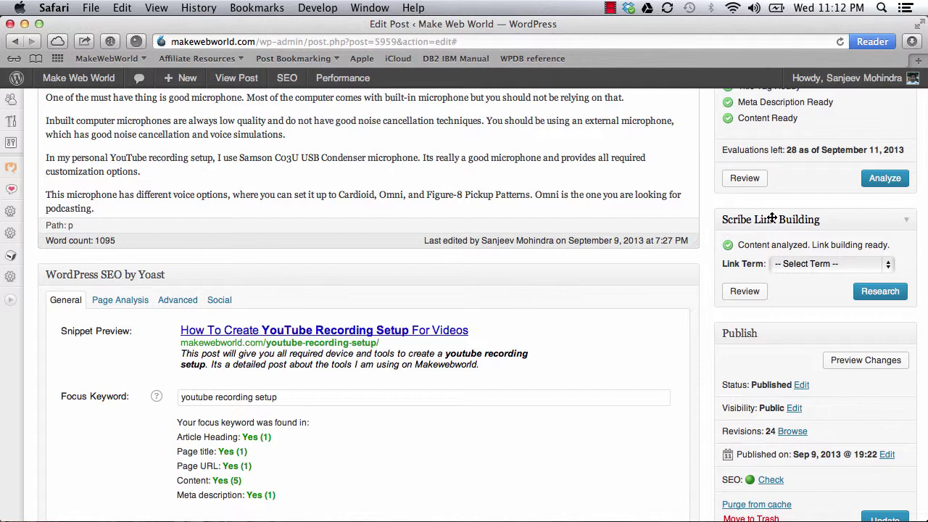
left_click(887, 265)
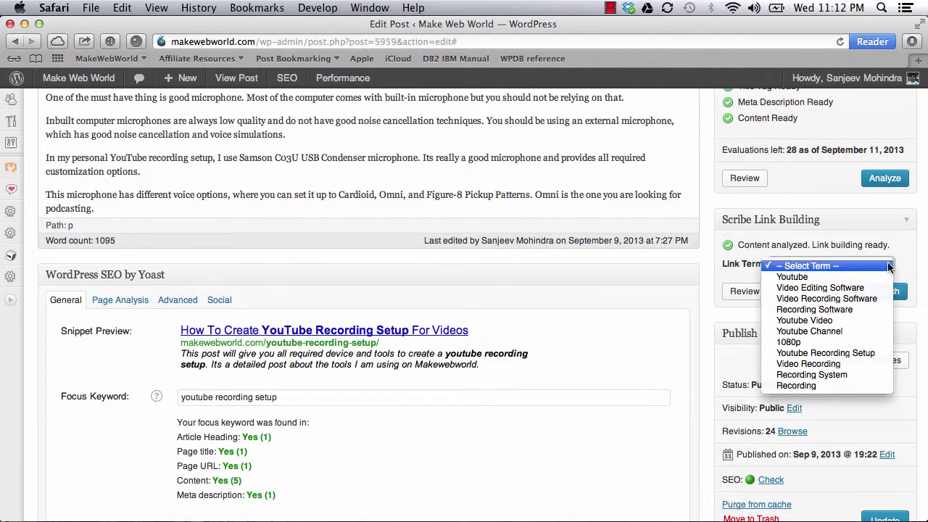
left_click(862, 276)
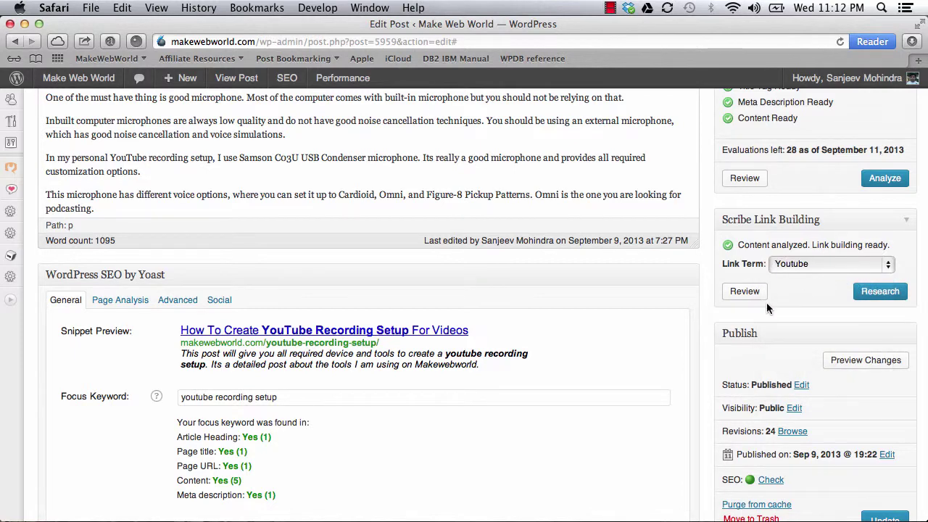
left_click(881, 292)
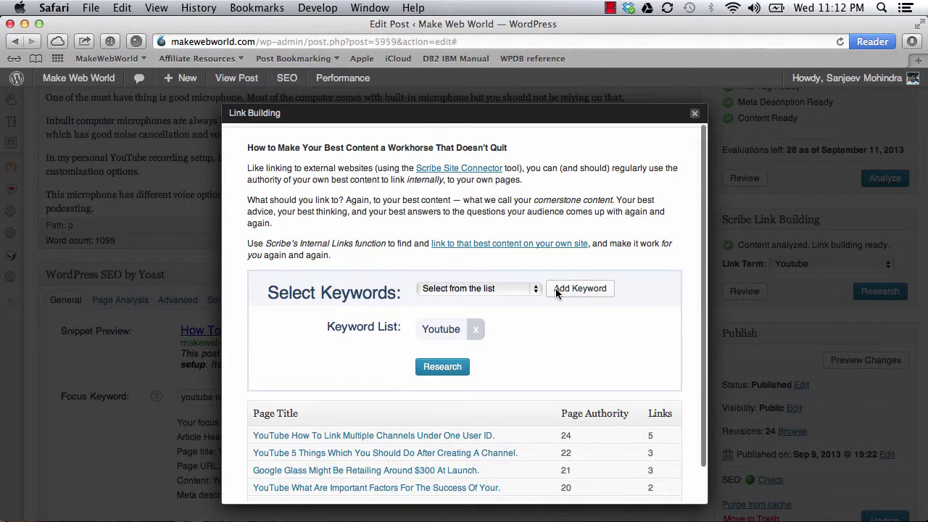
scroll(556, 288, "down", 1)
scroll(556, 293, "down", 1)
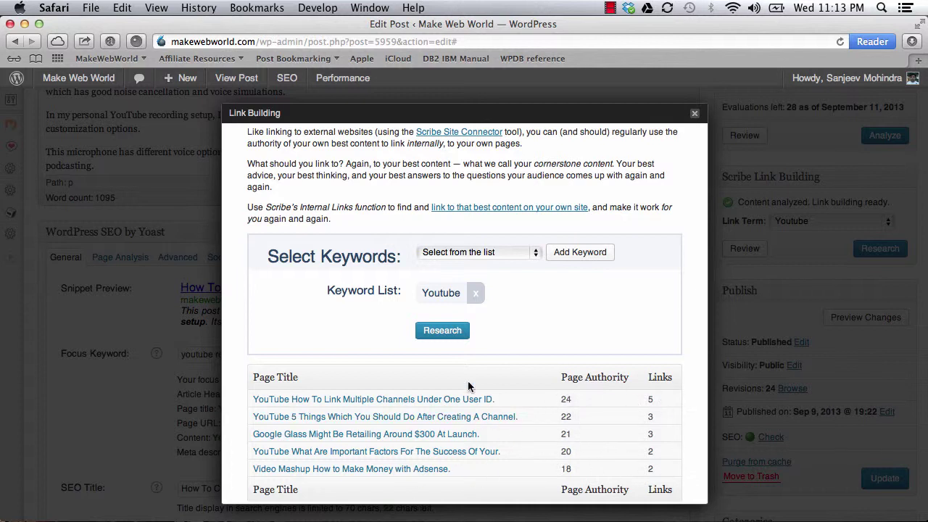
left_click(694, 114)
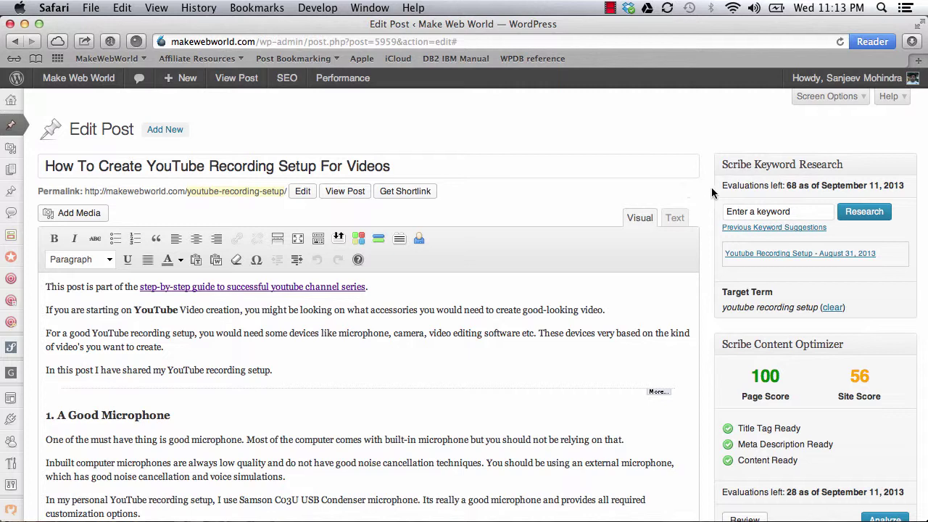
Open Scribe's Site Connections page and research the keyword "makewebworld".
scroll(712, 194, "down", 5)
scroll(713, 194, "down", 3)
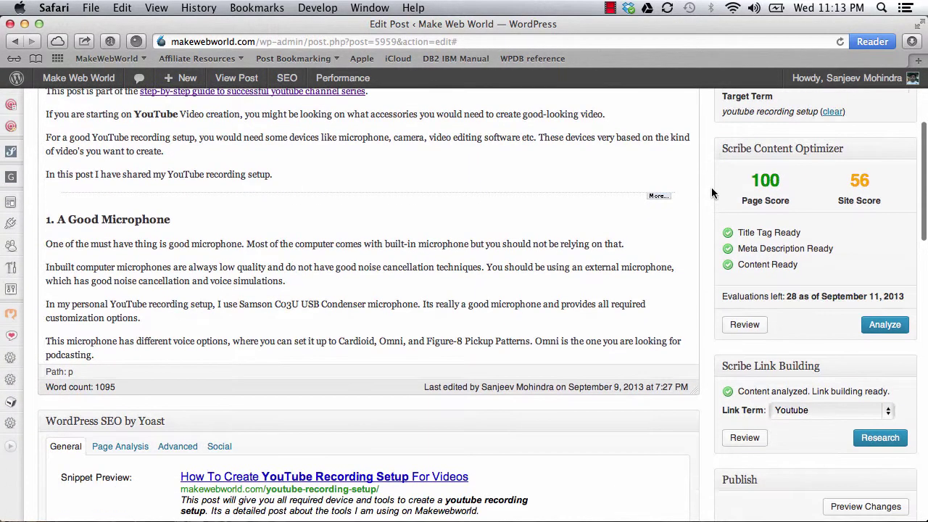
scroll(713, 194, "up", 8)
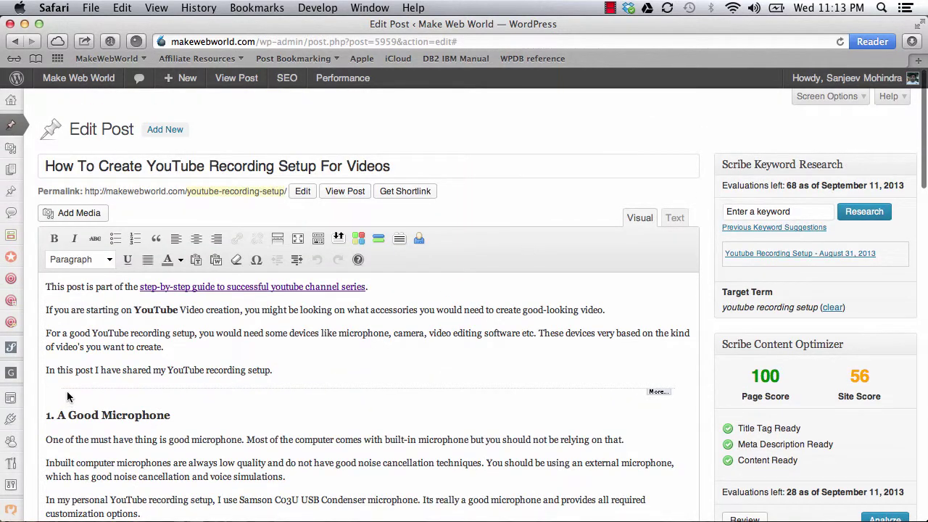
mouse_move(13, 349)
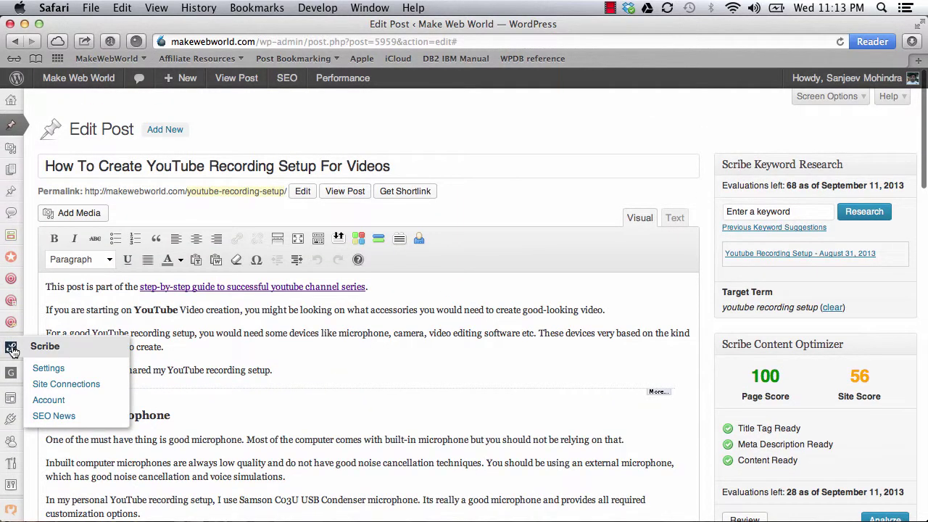
left_click(85, 385)
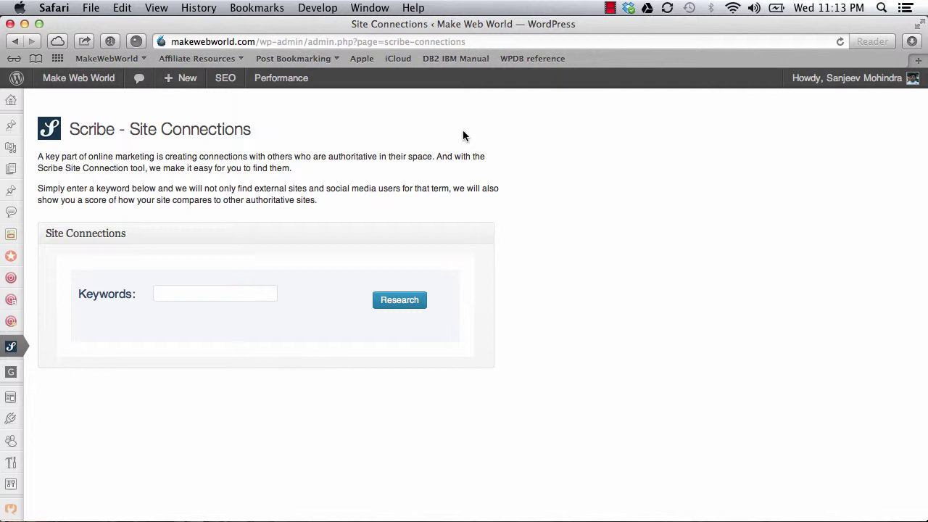
left_click(218, 293)
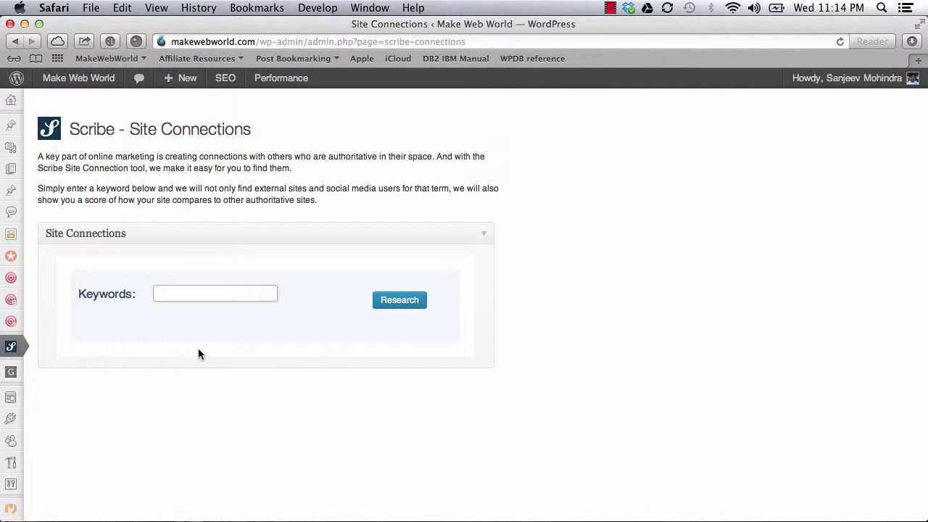
type("makewebworld")
left_click(408, 303)
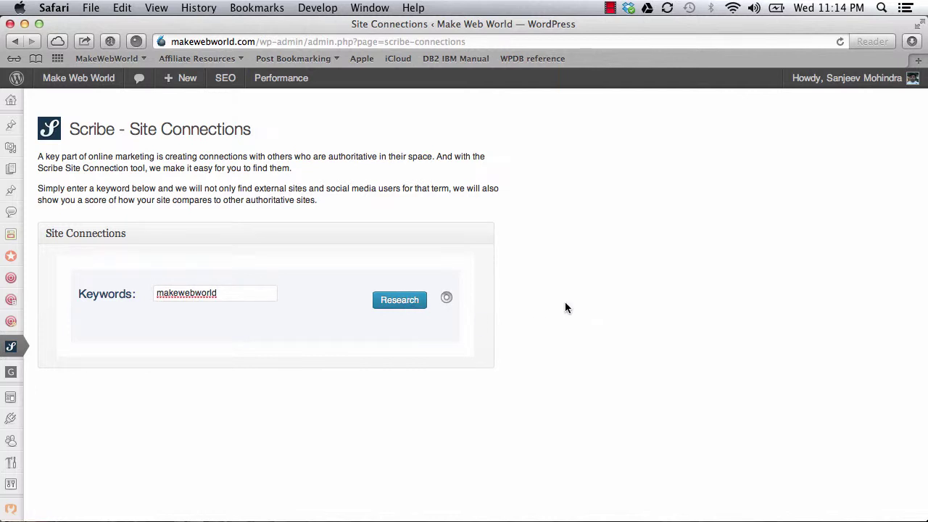
Examine the site score and the external links results for the makewebworld keyword.
scroll(565, 308, "down", 4)
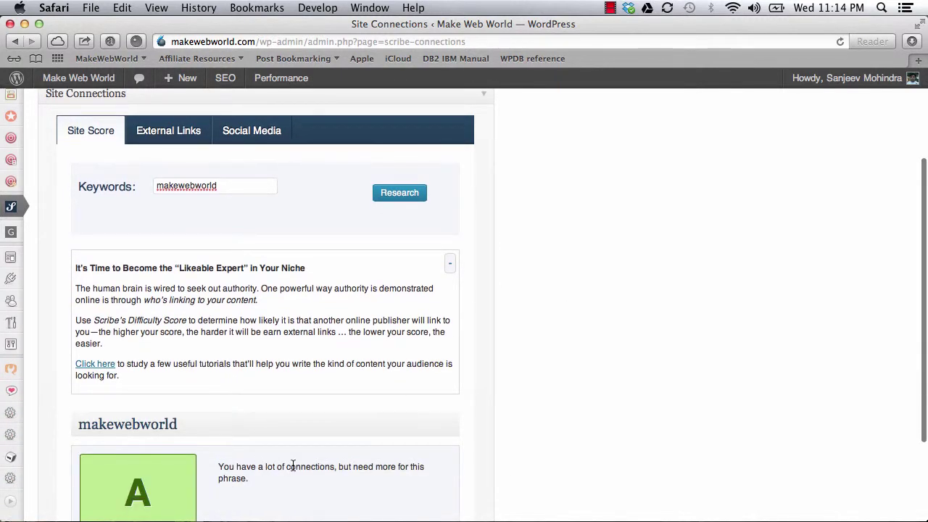
scroll(294, 465, "up", 2)
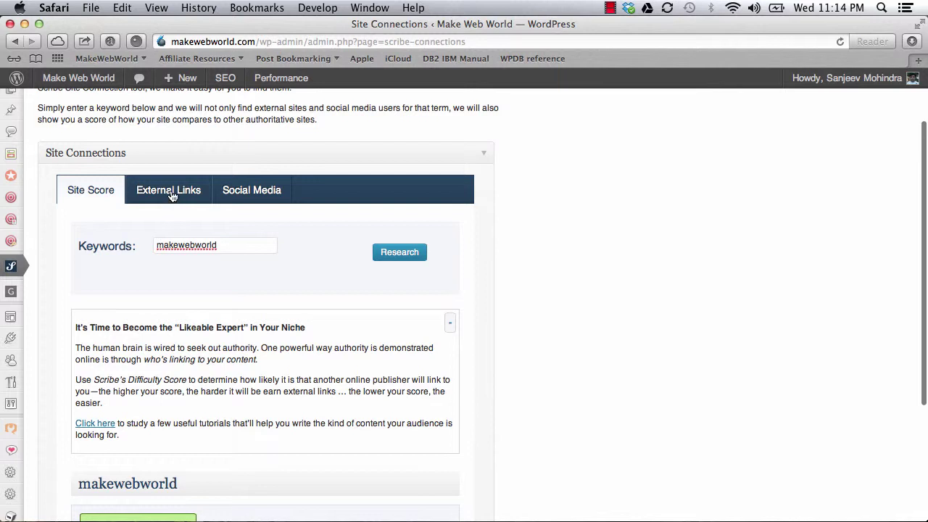
left_click(172, 196)
scroll(221, 325, "down", 3)
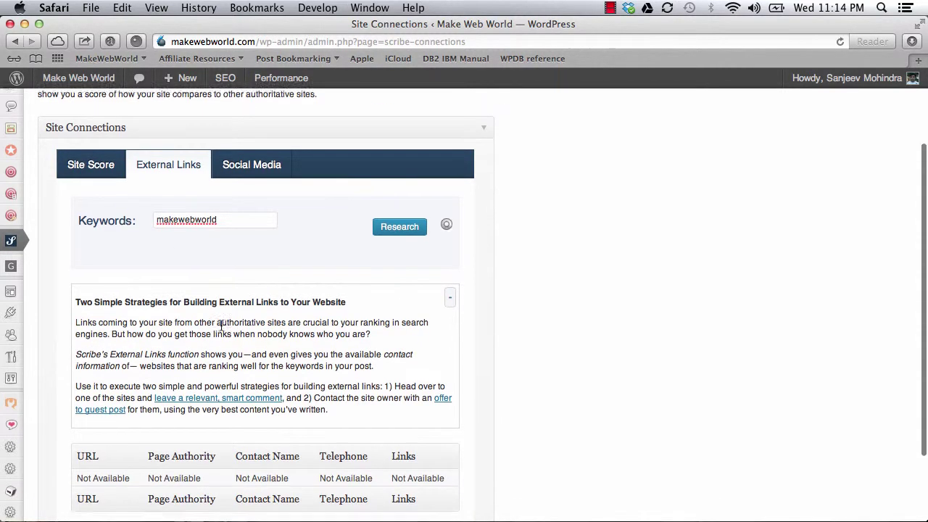
scroll(221, 325, "up", 2)
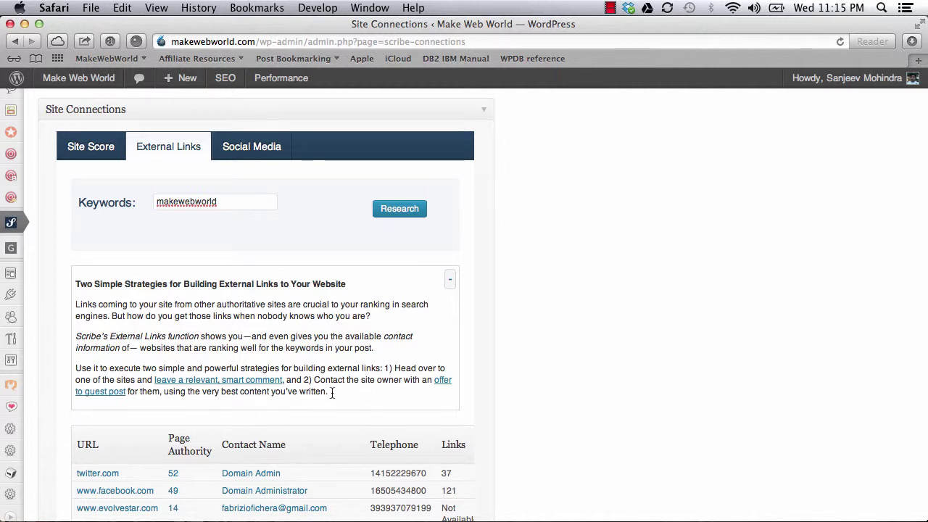
Leave Site Connections and open the WordPress dashboard's home page.
scroll(508, 261, "up", 3)
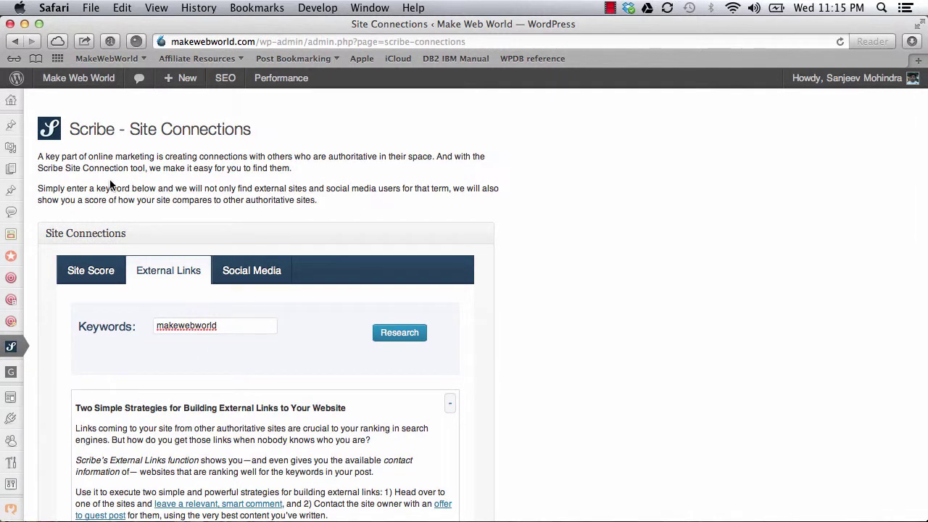
mouse_move(11, 100)
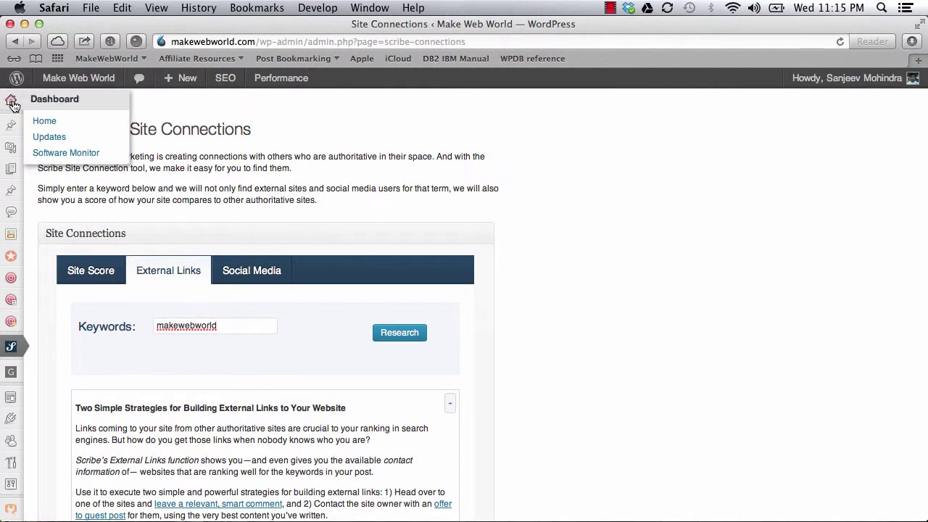
left_click(45, 122)
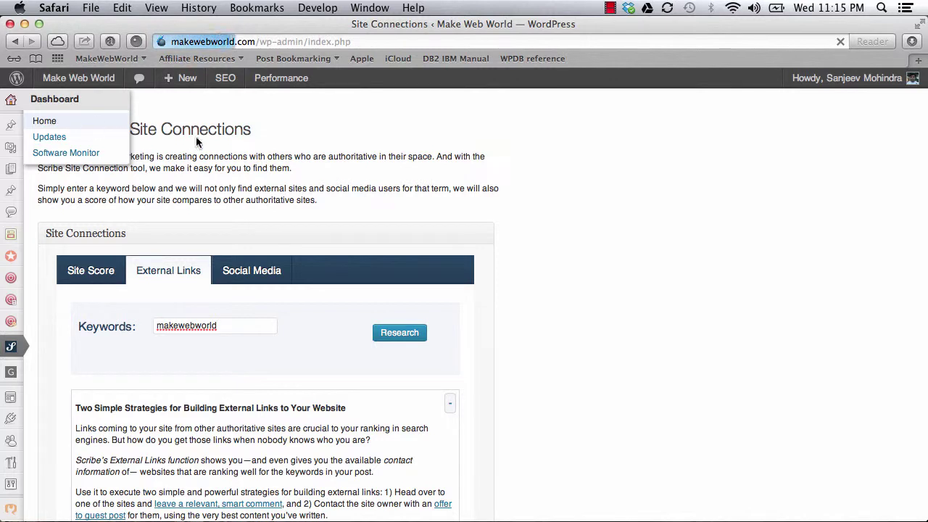